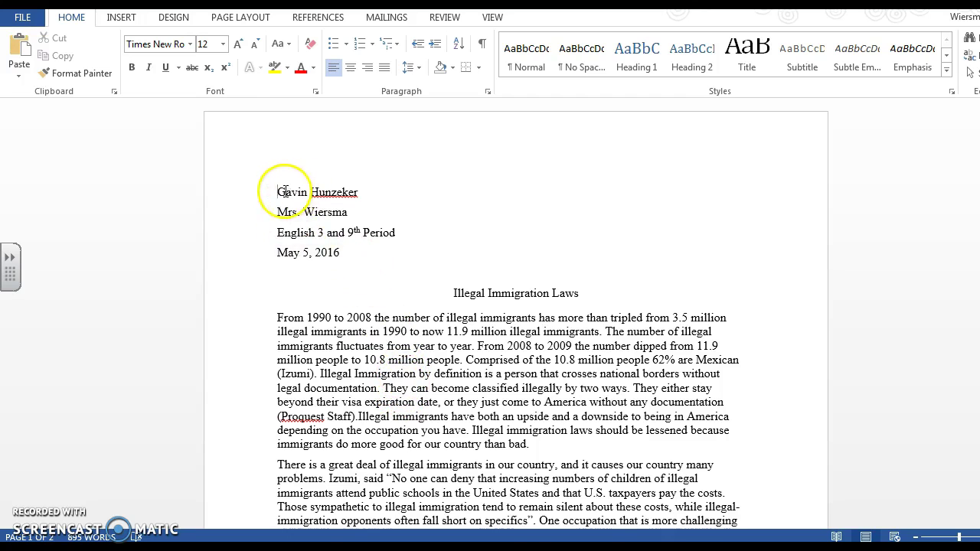
Select the whole document and change its line spacing to double
drag(278, 192, 361, 279)
click(349, 333)
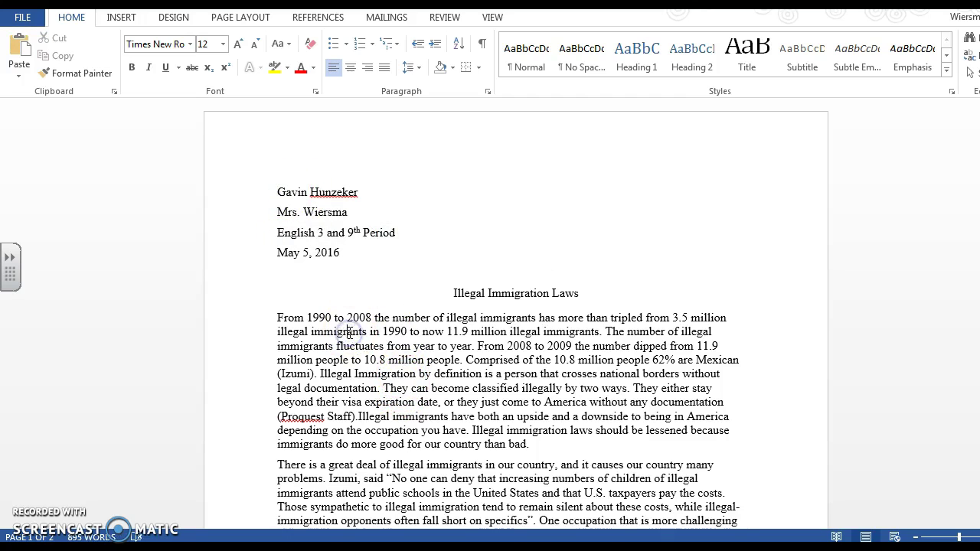
key(ctrl+a)
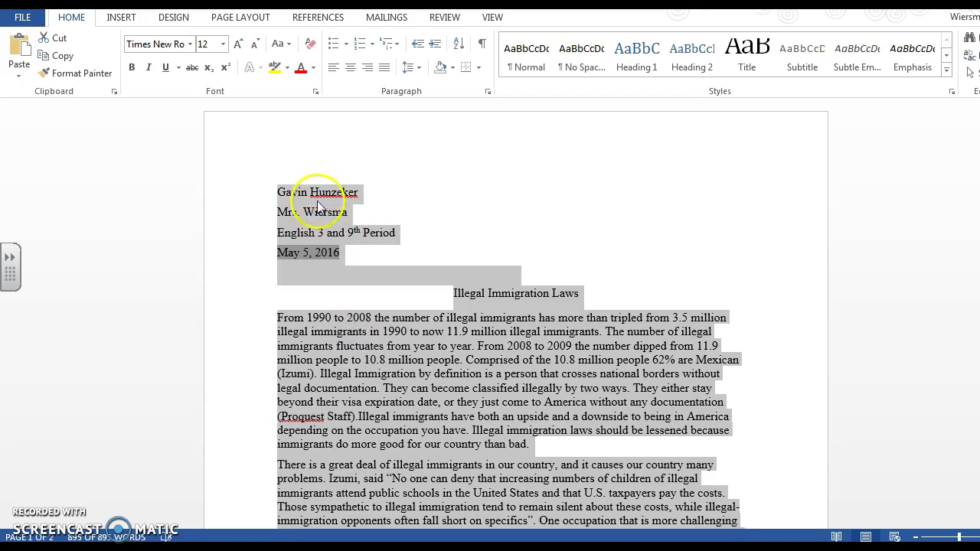
click(411, 70)
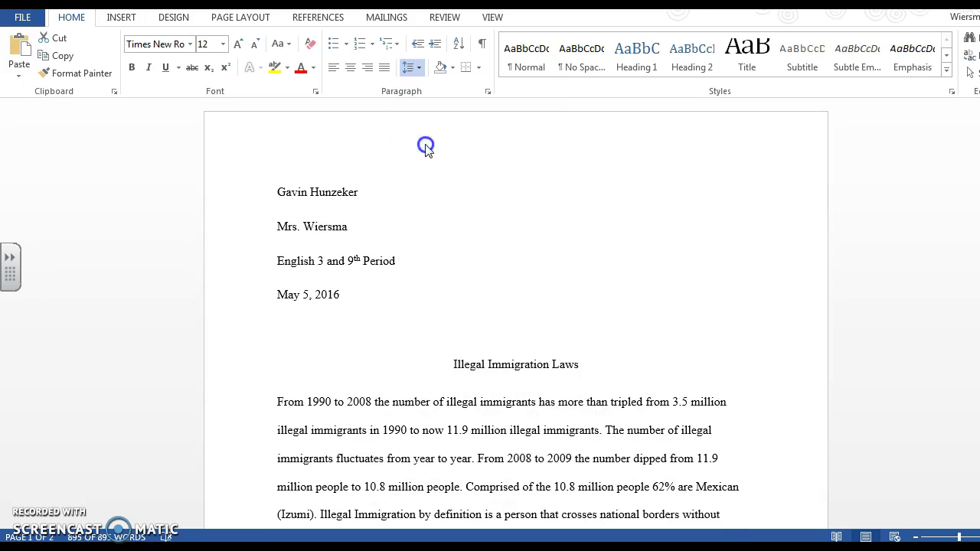
click(428, 147)
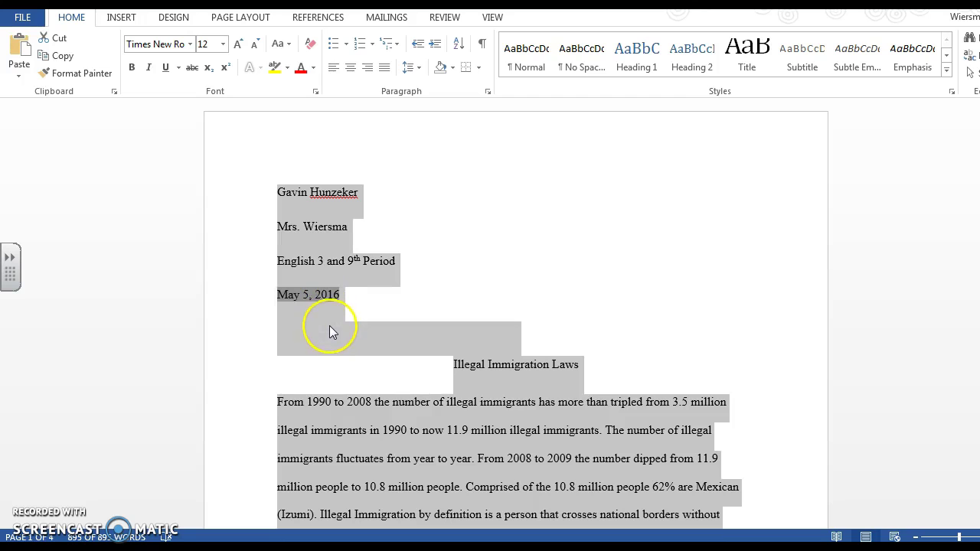
click(376, 295)
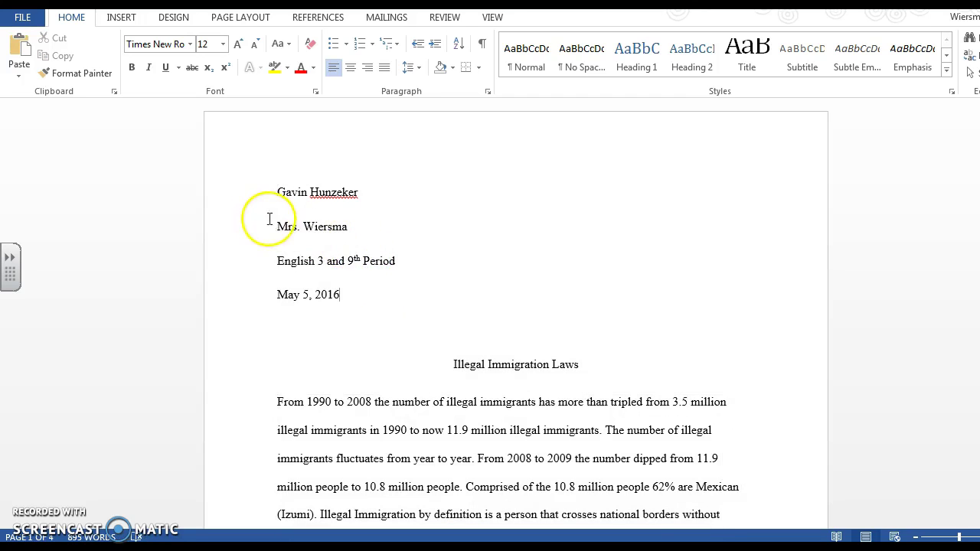
Delete the word "and" from the course and period line in the essay's heading
drag(277, 192, 363, 322)
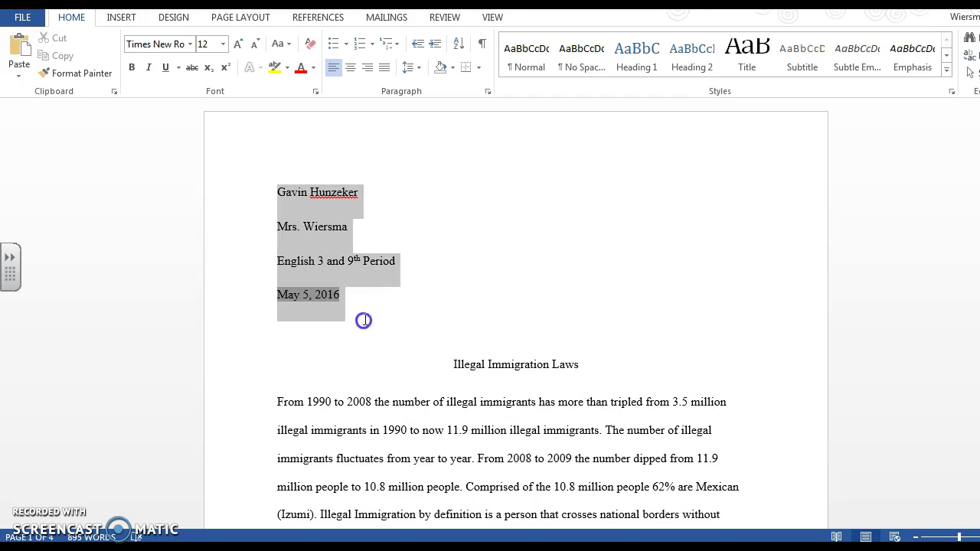
click(284, 193)
drag(277, 227, 375, 226)
drag(277, 263, 395, 263)
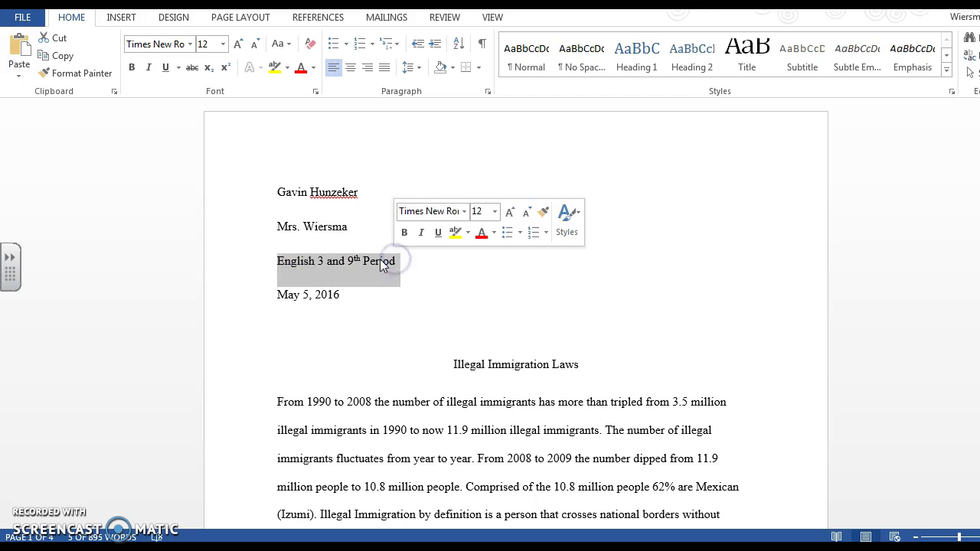
click(346, 261)
double_click(334, 263)
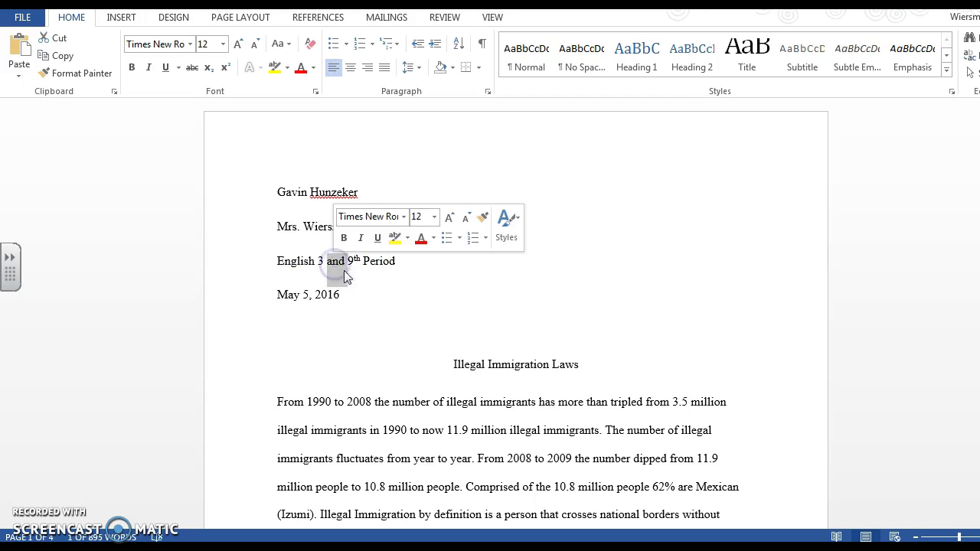
key(Delete)
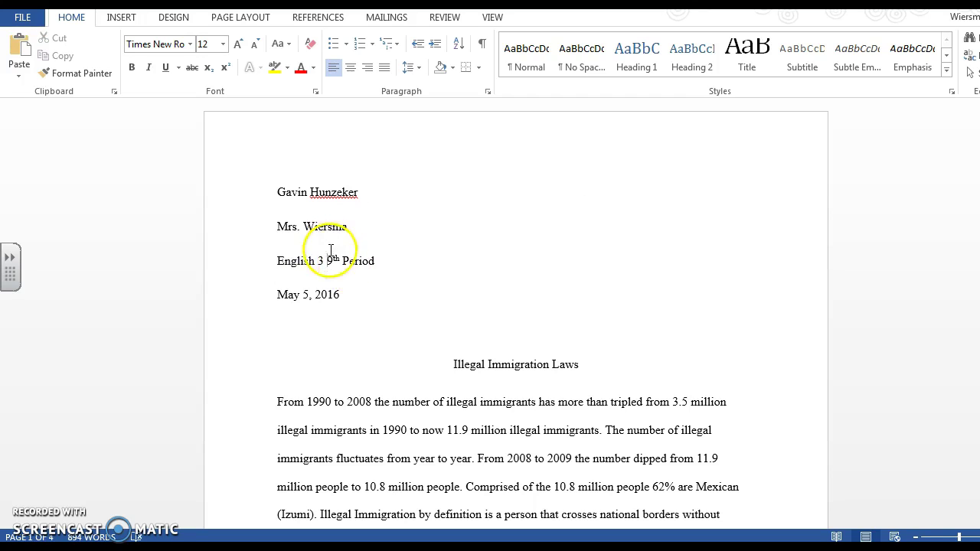
Remove the empty line between the date and the essay title
drag(277, 297, 350, 301)
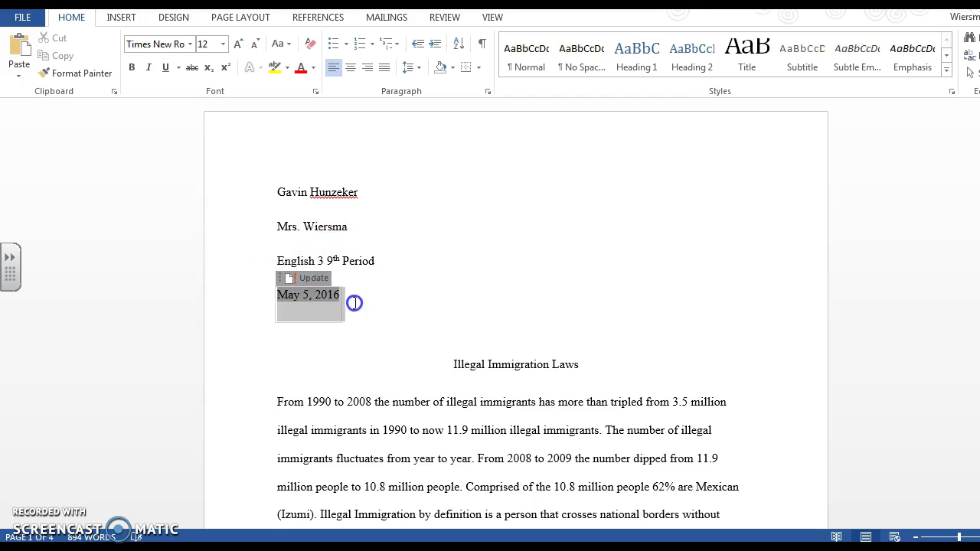
click(354, 297)
click(382, 325)
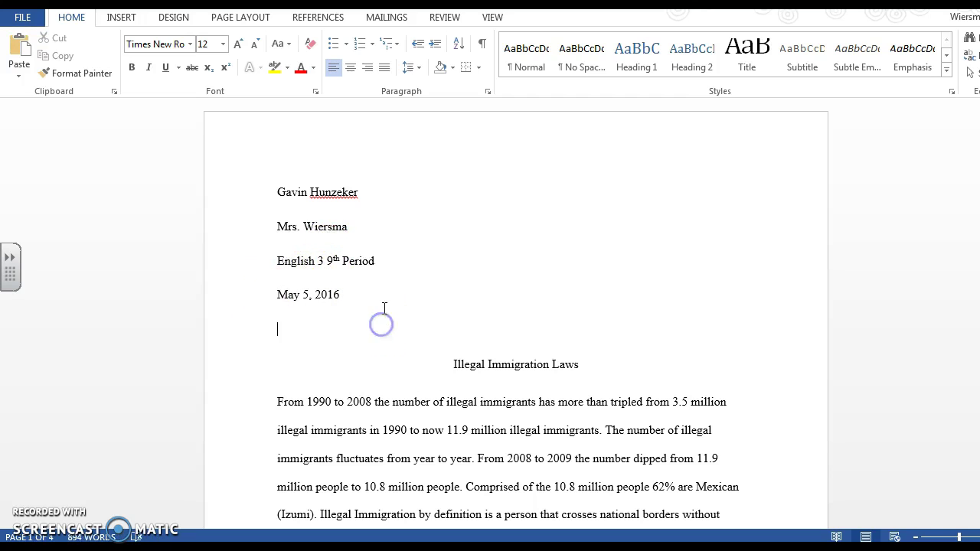
key(BackSpace)
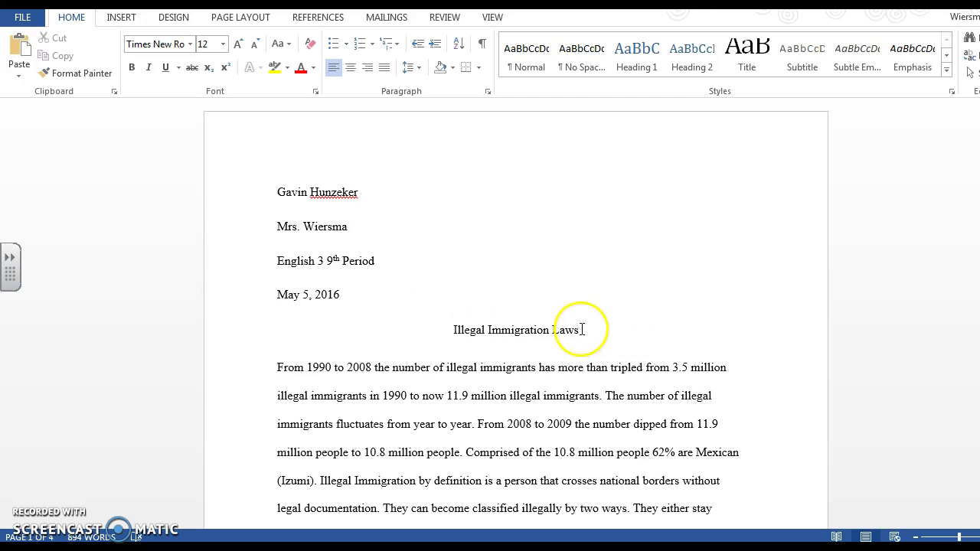
drag(581, 329, 454, 331)
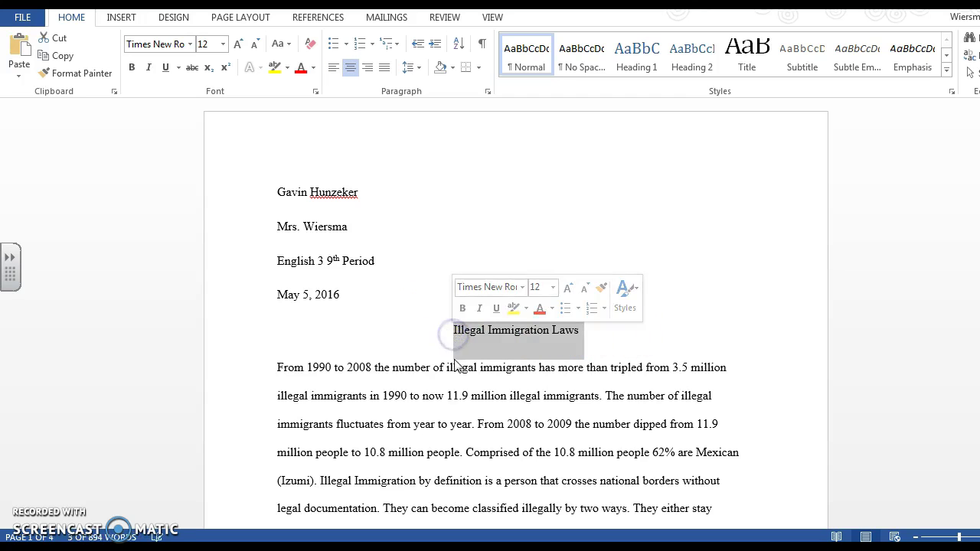
click(481, 332)
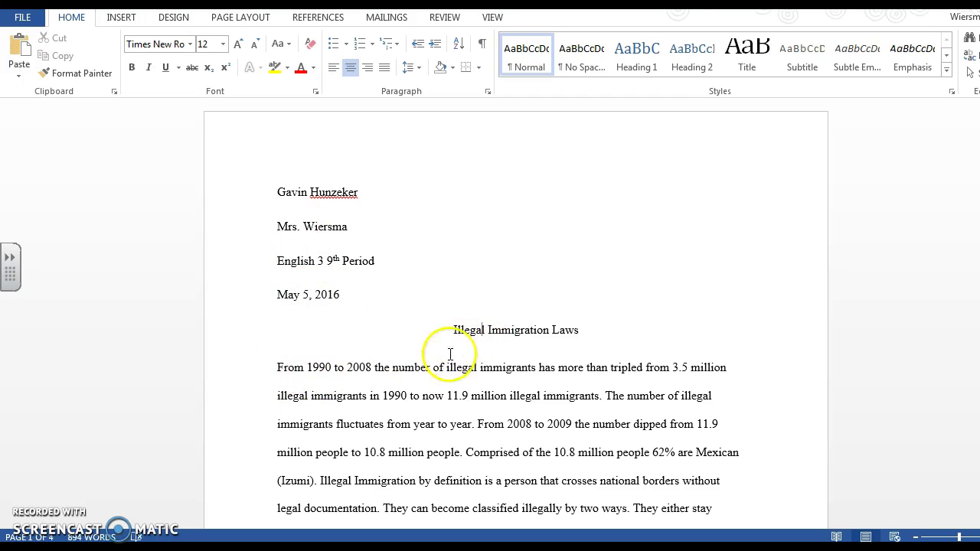
Show the ruler and give the essay's body paragraphs a 0.5-inch first-line indent
click(328, 423)
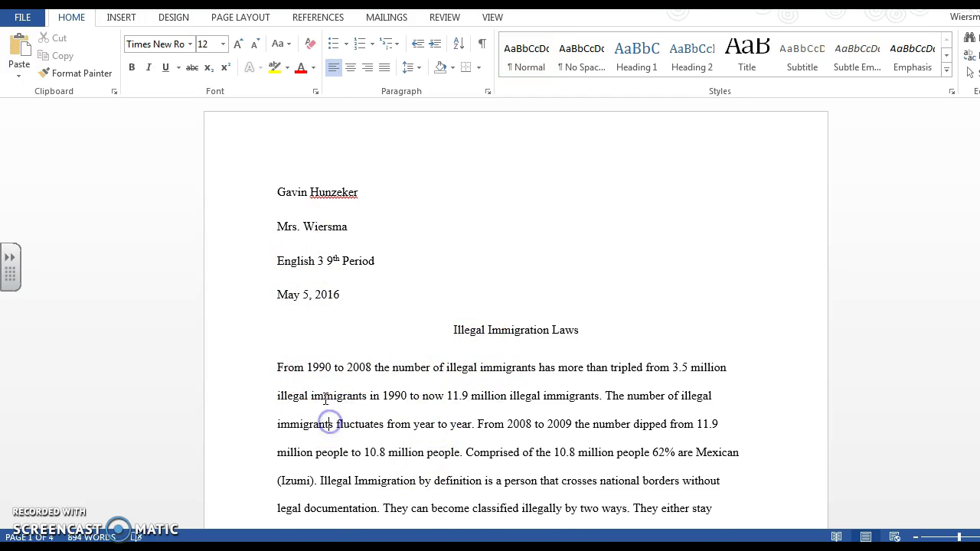
scroll(328, 420, down, 1)
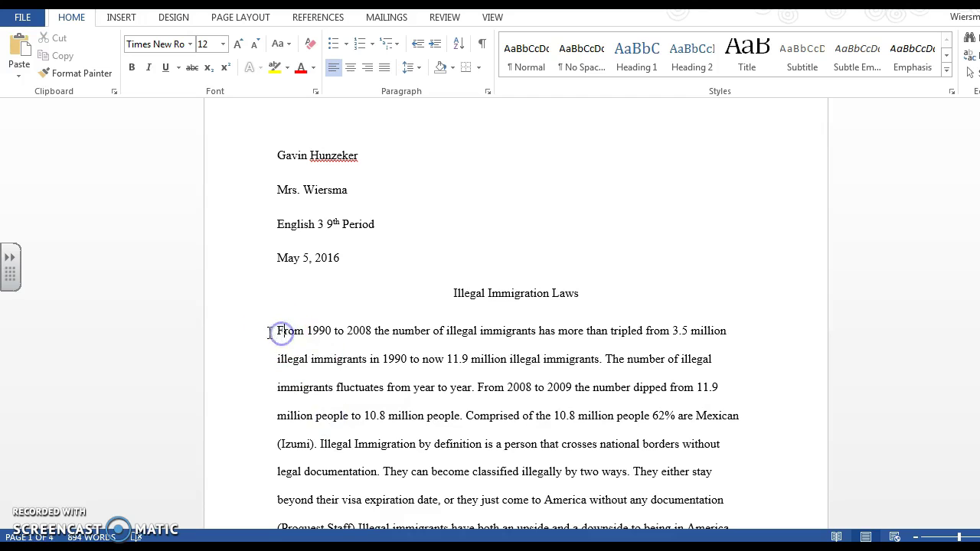
mouse_move(271, 330)
mouse_down()
mouse_move(300, 437)
mouse_move(274, 485)
mouse_move(299, 527)
mouse_move(325, 499)
mouse_move(387, 278)
mouse_move(505, 254)
mouse_move(599, 258)
mouse_up()
scroll(601, 255, up, 5)
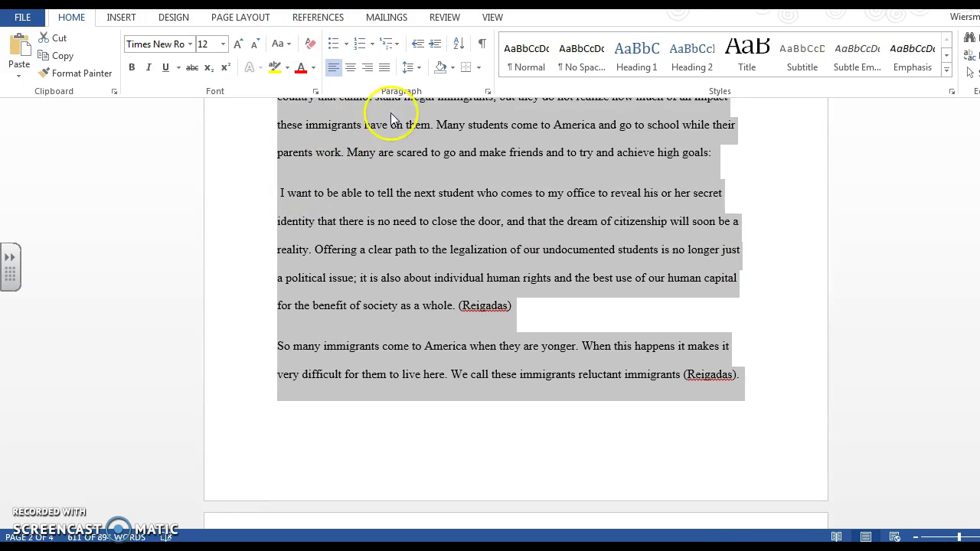
click(492, 17)
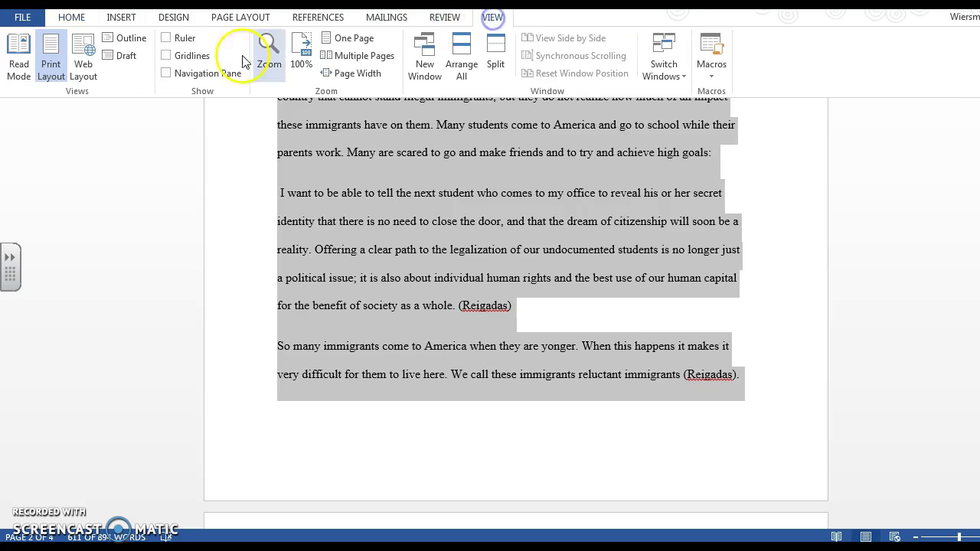
click(166, 38)
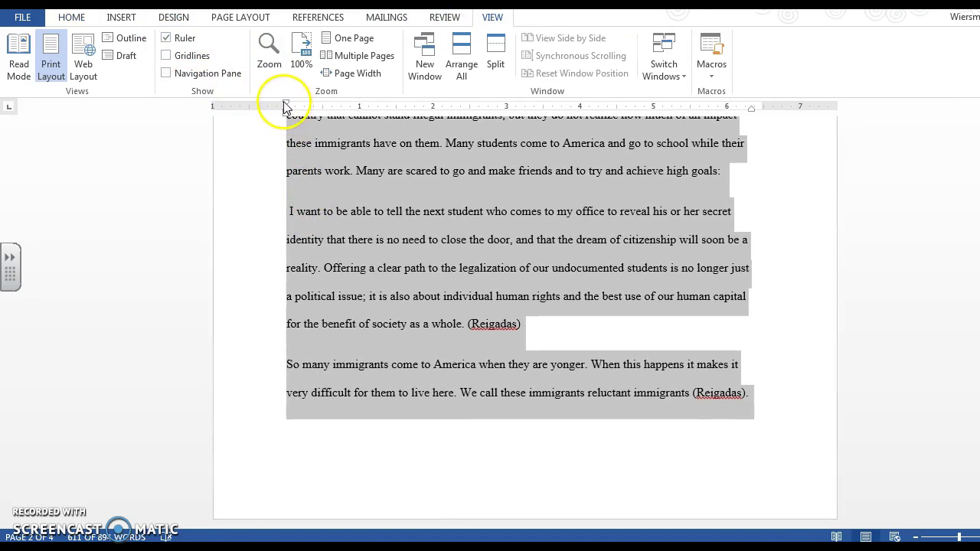
drag(286, 108, 322, 106)
scroll(322, 268, up, 1)
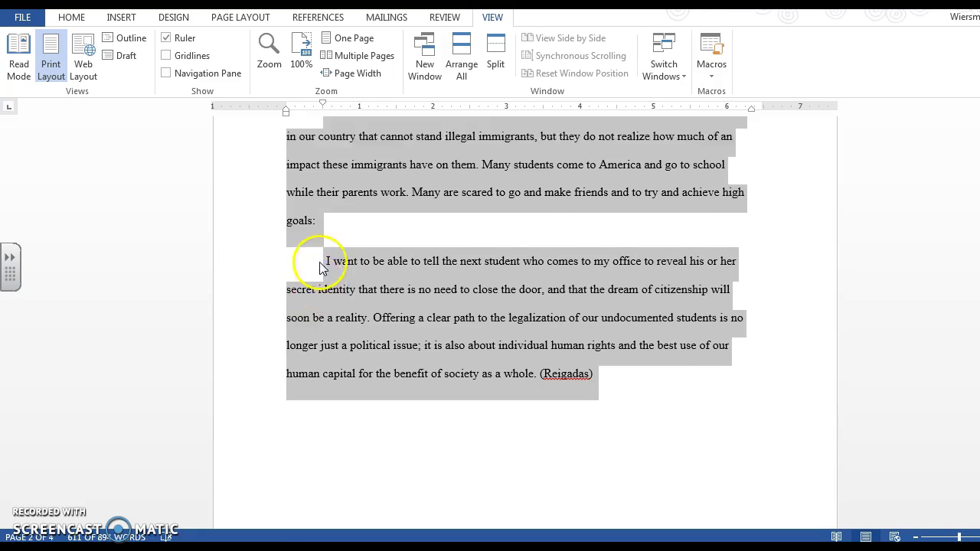
scroll(321, 267, up, 2)
click(285, 278)
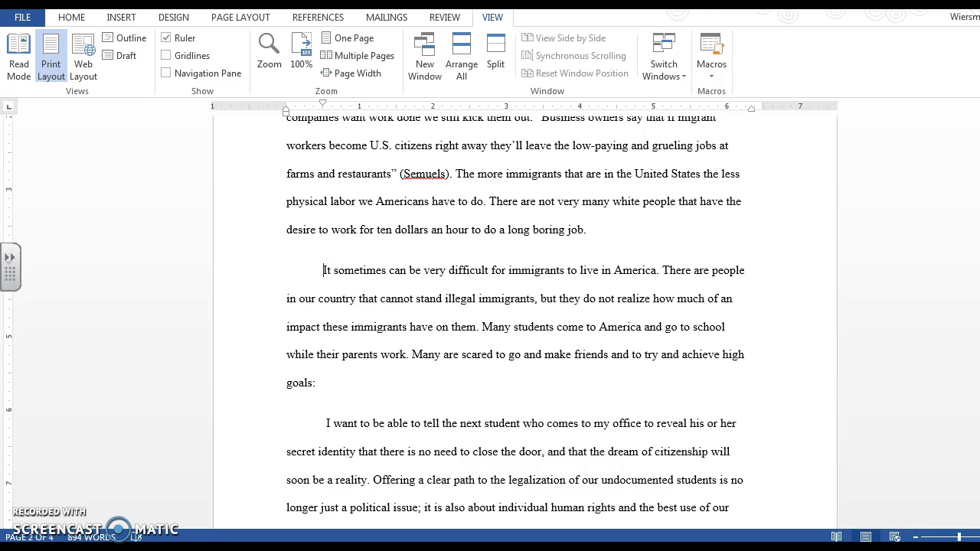
scroll(325, 279, up, 12)
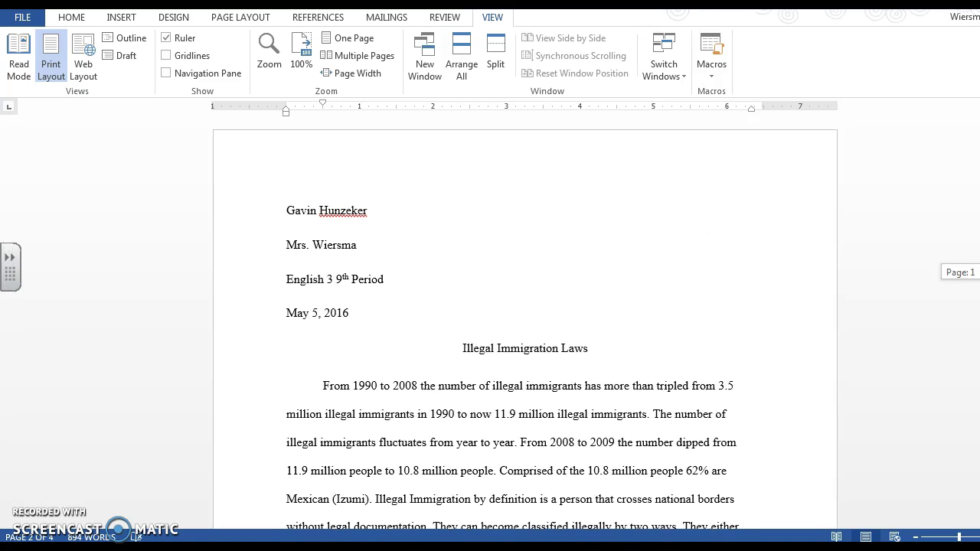
drag(285, 209, 355, 323)
click(337, 278)
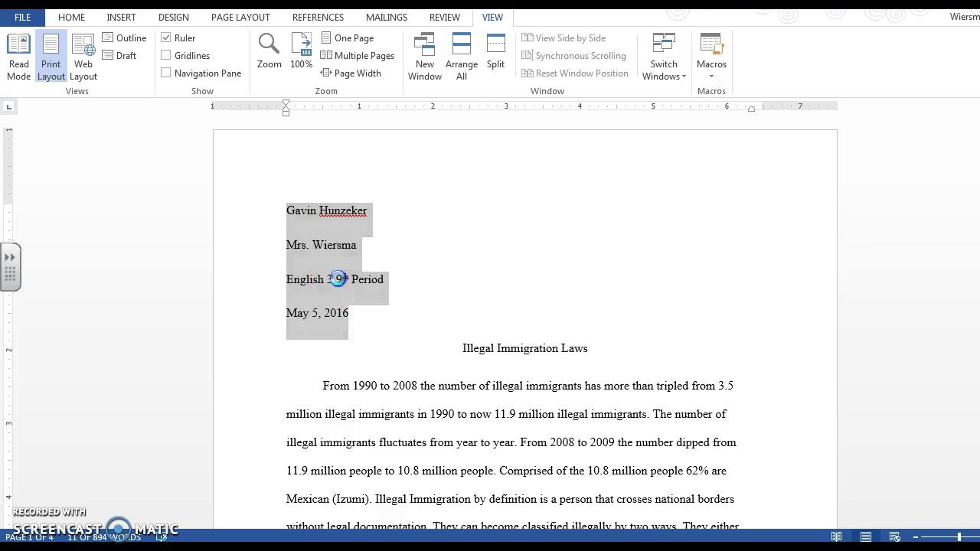
Open the page header and insert a top-of-page number in the Plain Number 3 style
double_click(732, 170)
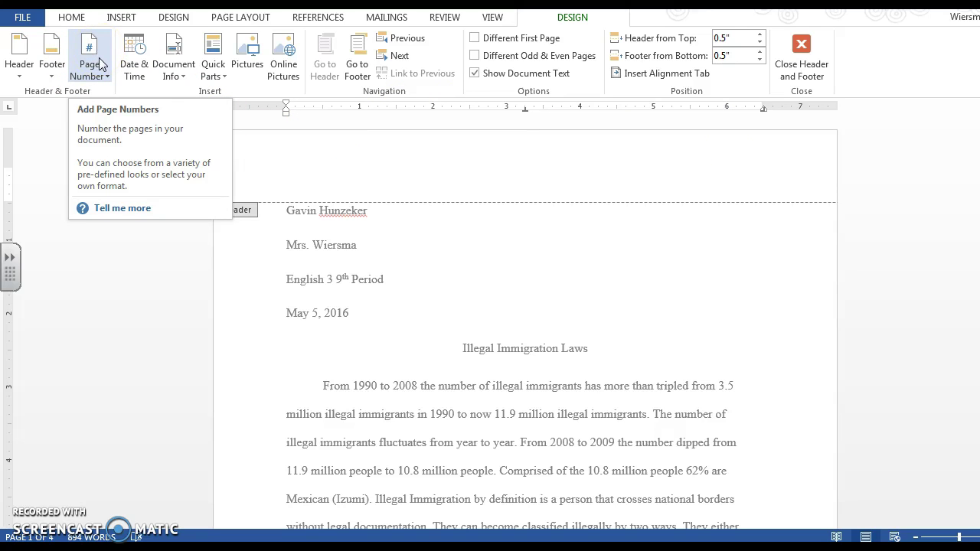
click(105, 77)
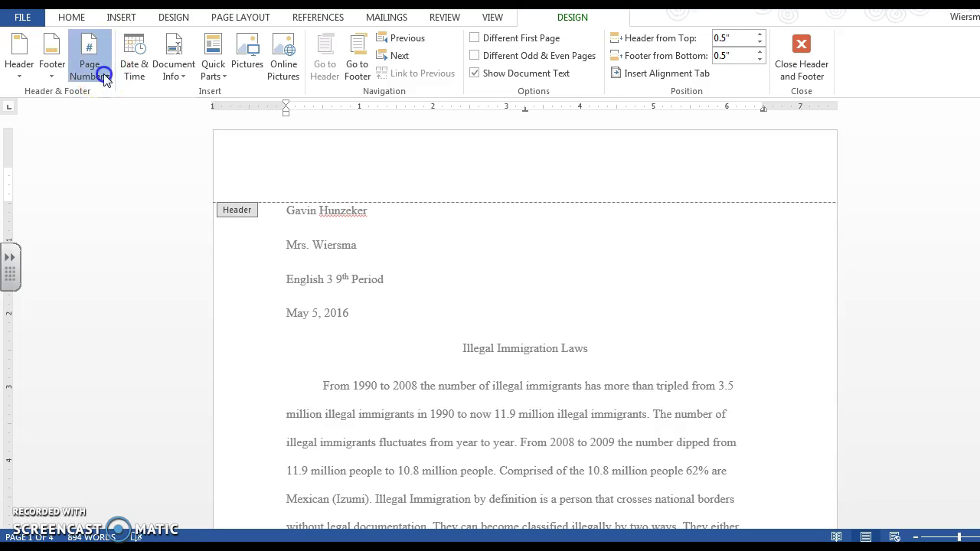
click(99, 93)
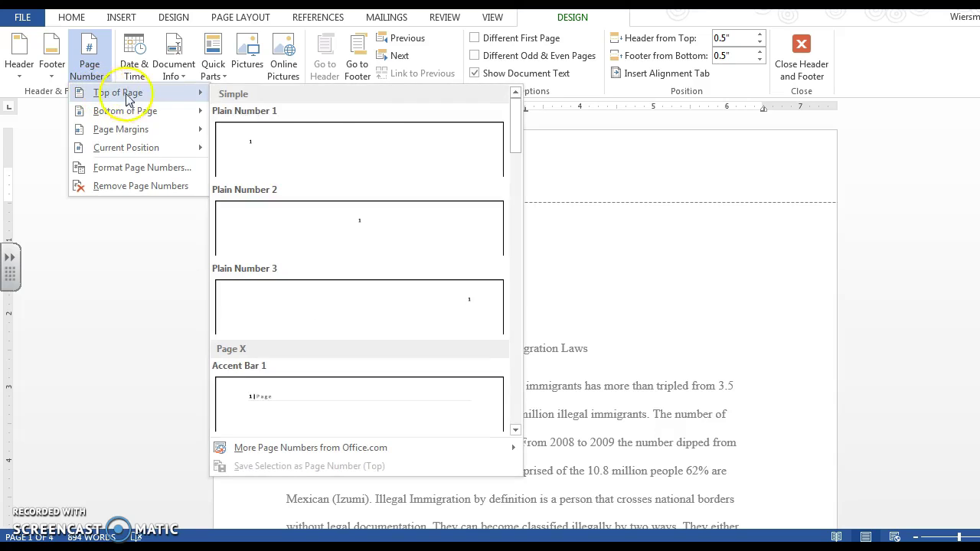
click(343, 288)
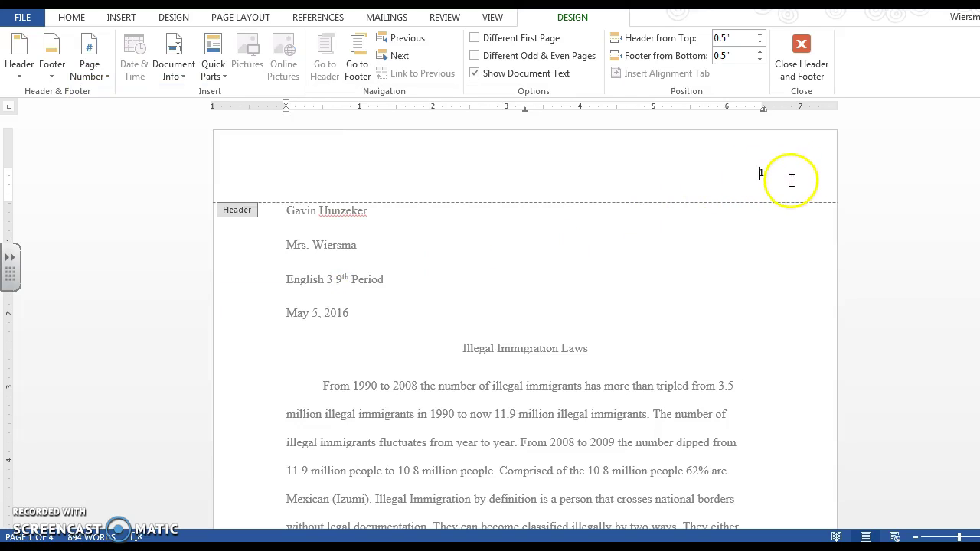
Enter the student's last name before the page number, return to the body text and check the header on the second page
click(756, 201)
text(Hunzeker)
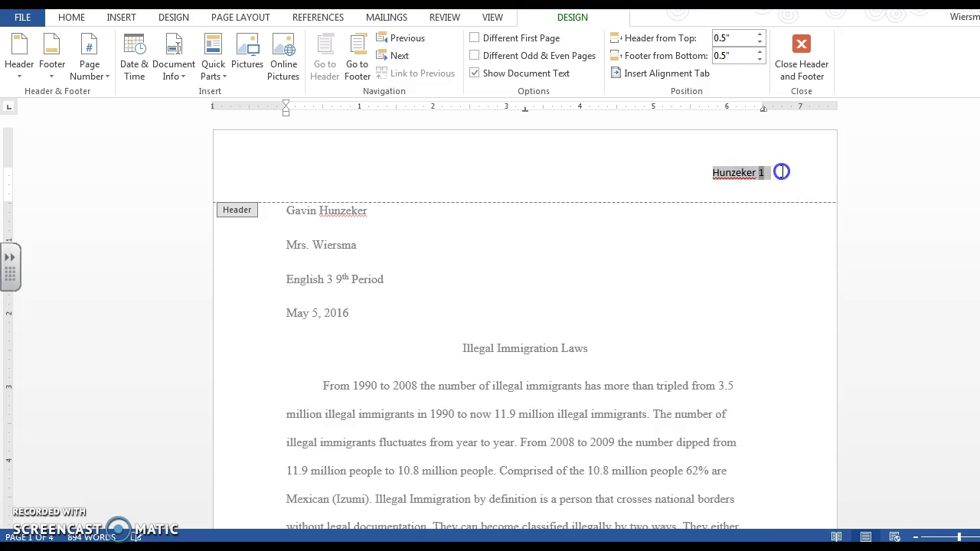
click(741, 174)
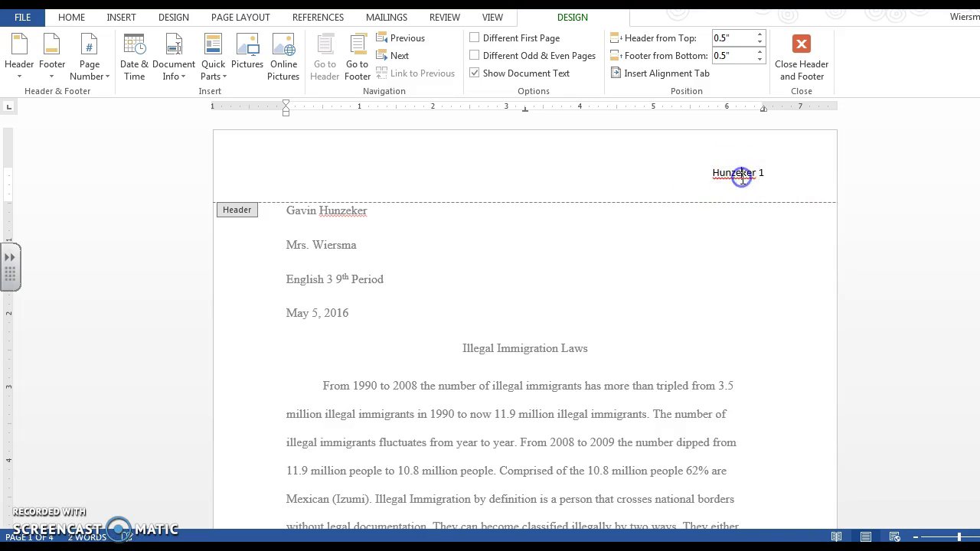
double_click(605, 268)
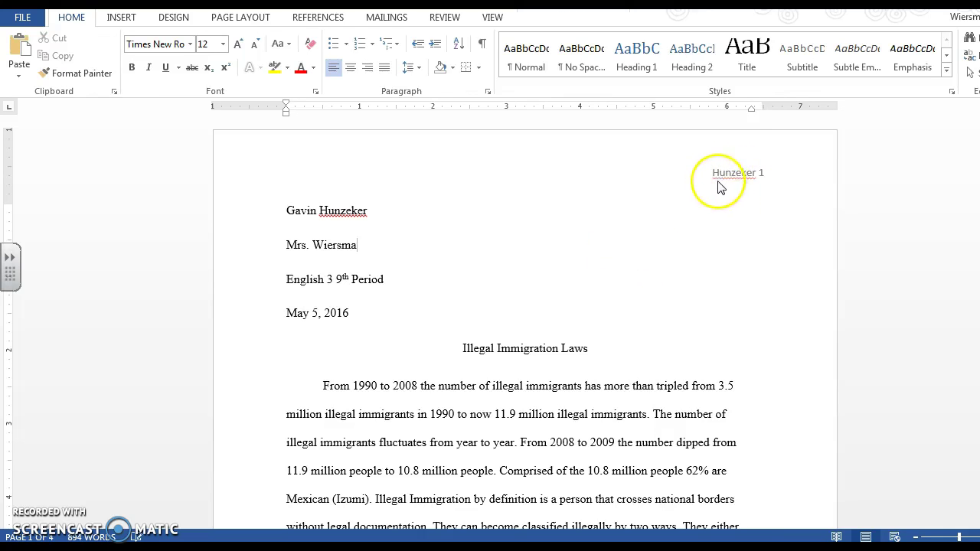
scroll(747, 203, down, 5)
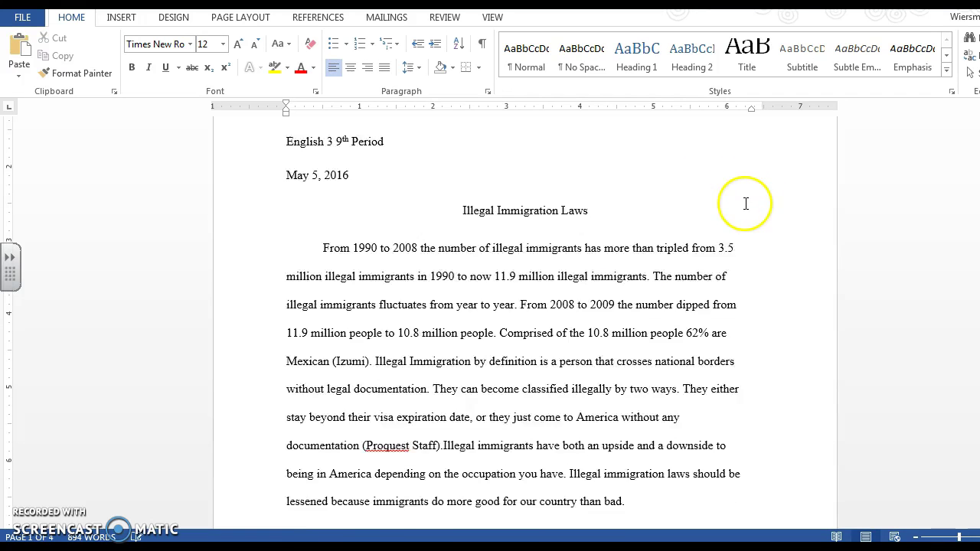
scroll(732, 227, down, 5)
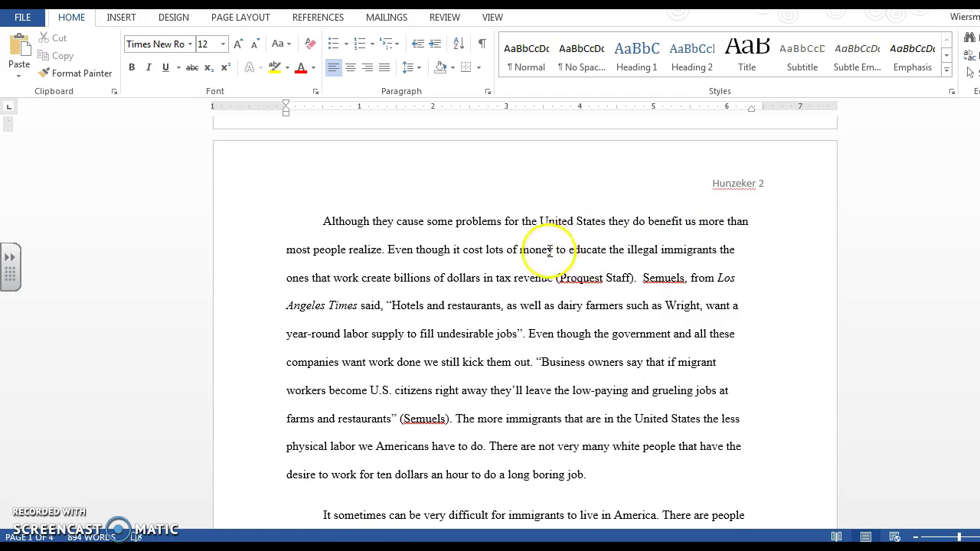
scroll(543, 261, up, 5)
scroll(547, 264, up, 4)
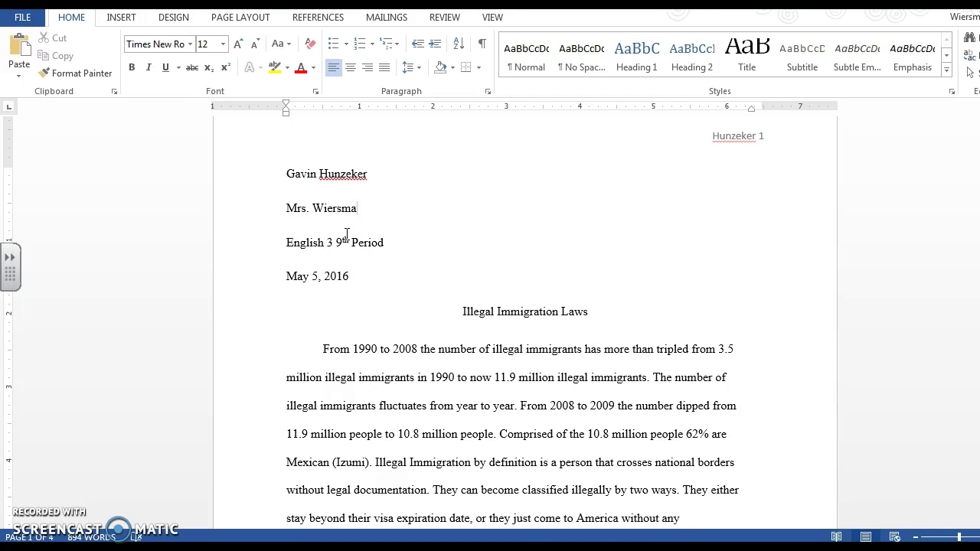
Apply Times New Roman at size 12 to the entire document text
key(ctrl+a)
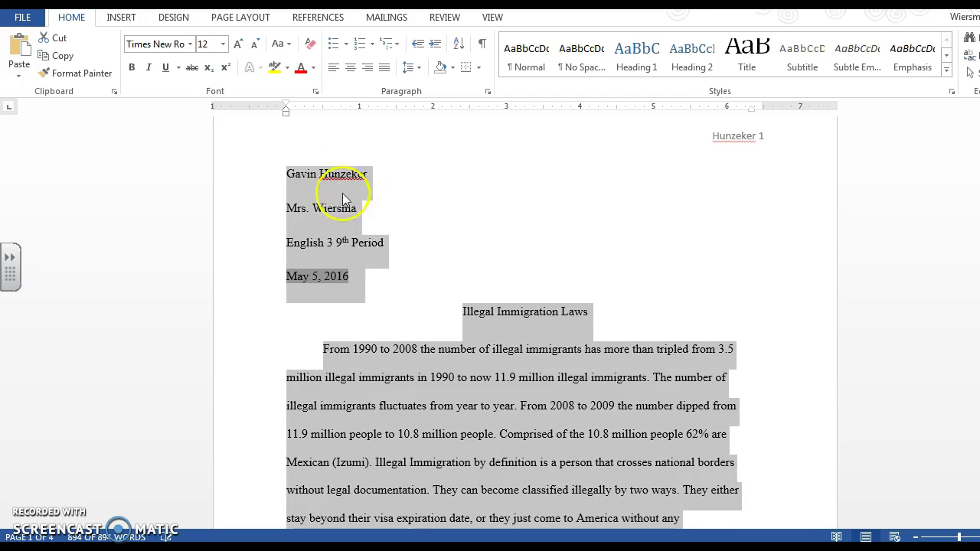
click(177, 44)
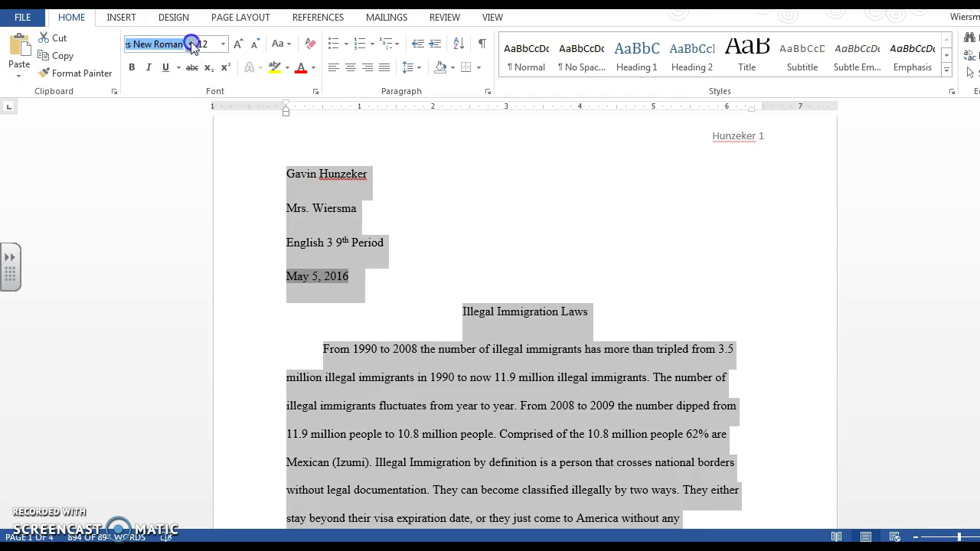
click(191, 44)
click(188, 137)
click(206, 44)
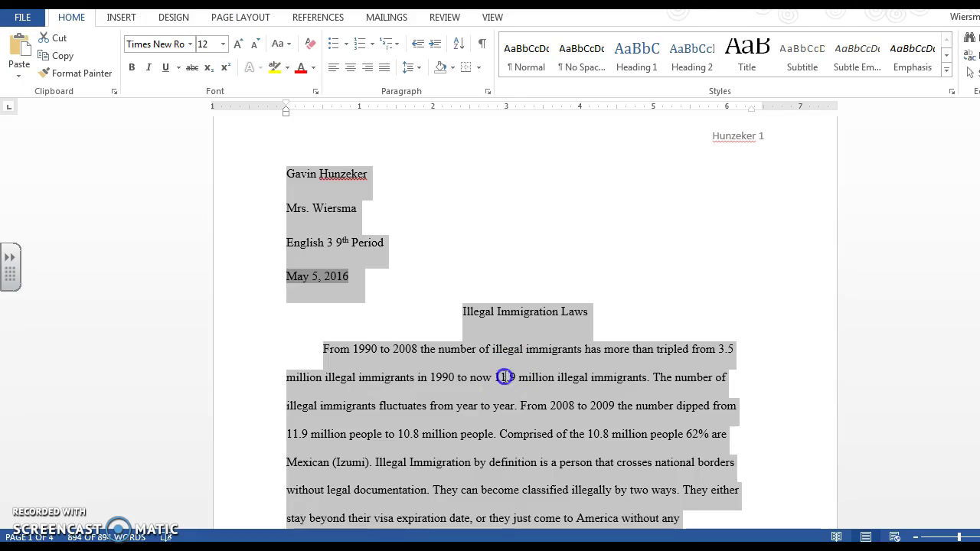
click(504, 378)
Insert a page break before the Annotated Bibliography heading and check the page transition
scroll(506, 377, down, 20)
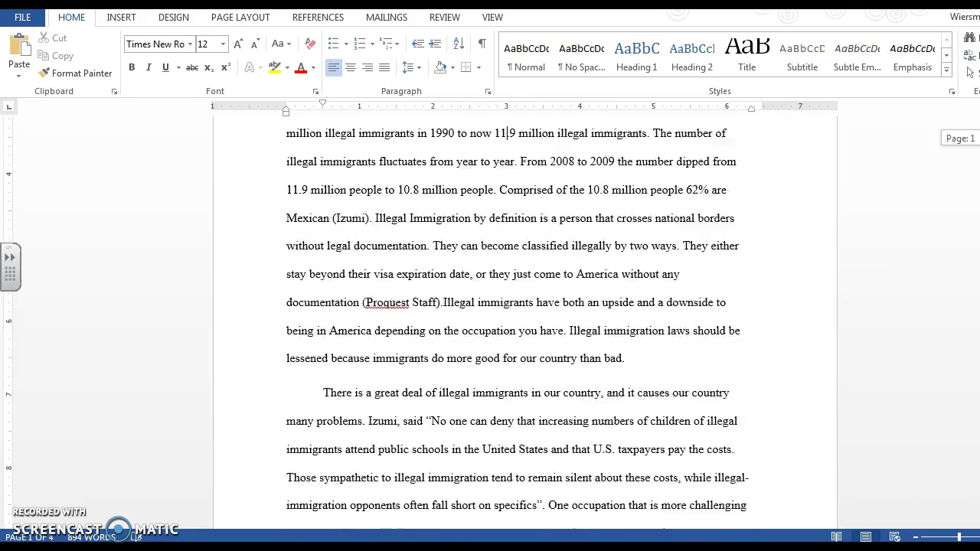
scroll(526, 421, down, 3)
scroll(527, 421, up, 4)
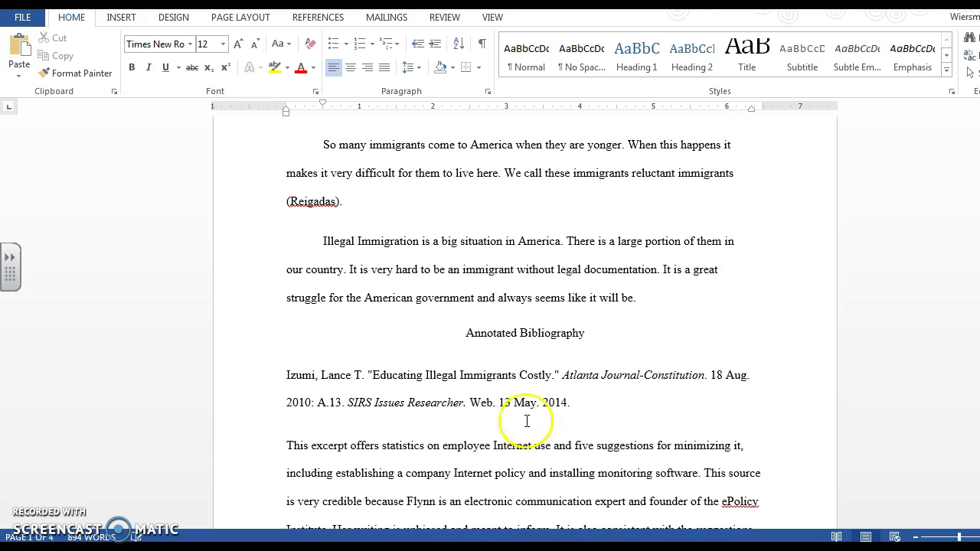
click(455, 334)
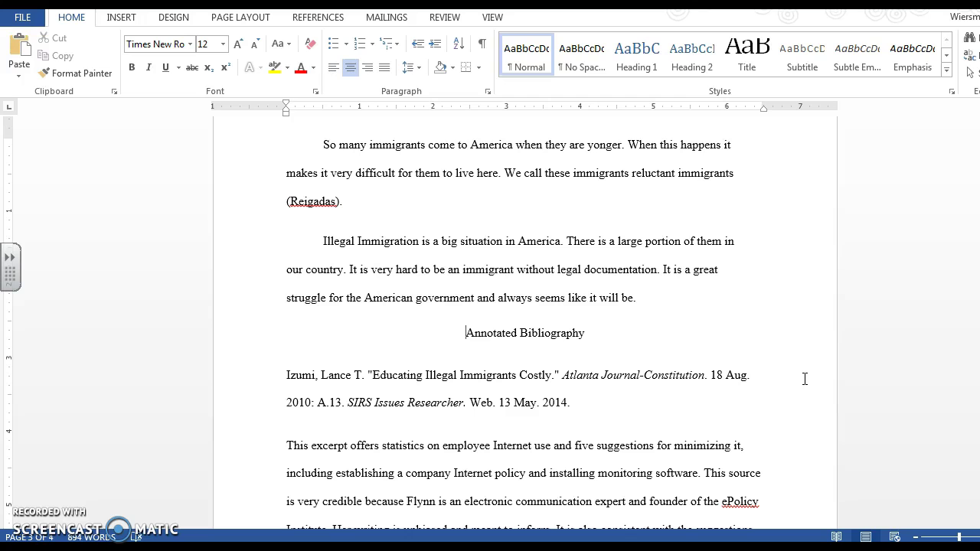
key(ctrl+Return)
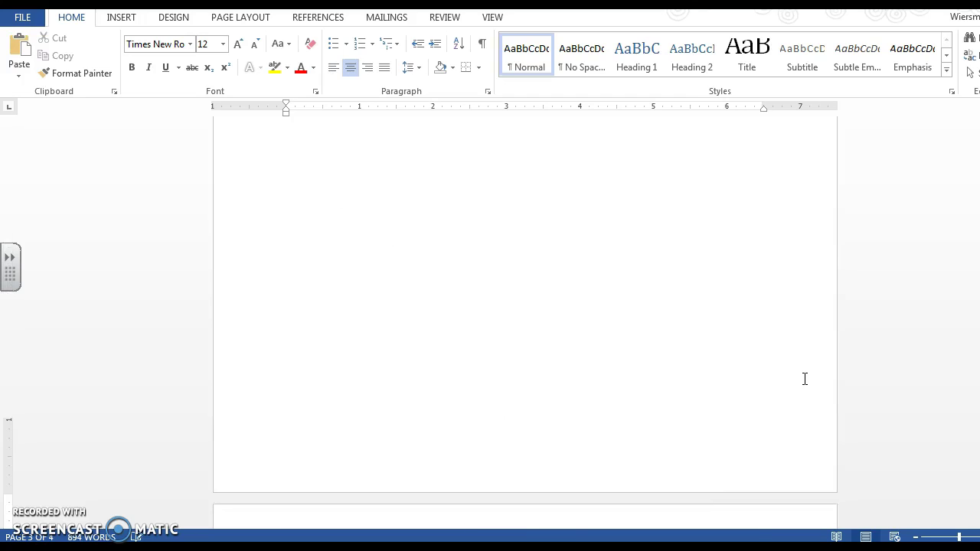
scroll(689, 383, down, 1)
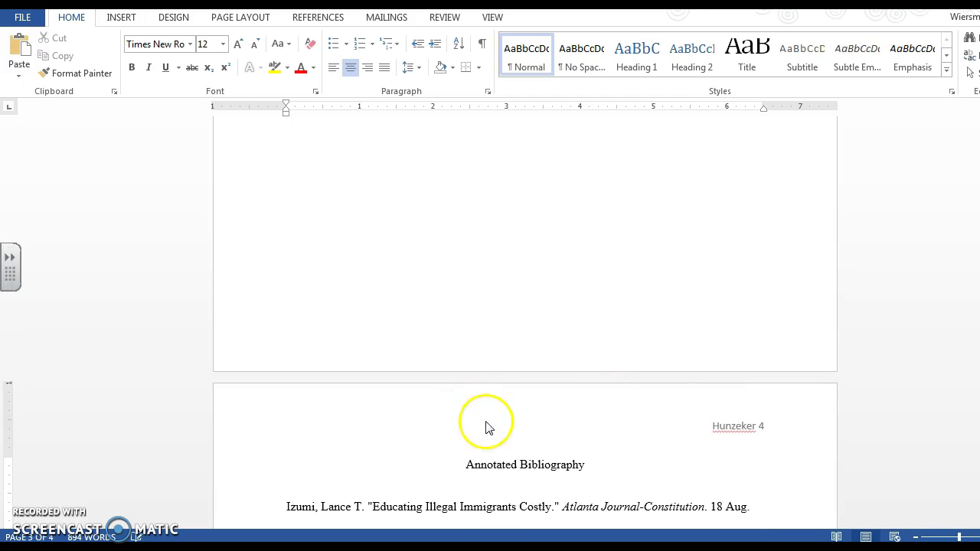
scroll(459, 398, down, 2)
scroll(530, 267, up, 5)
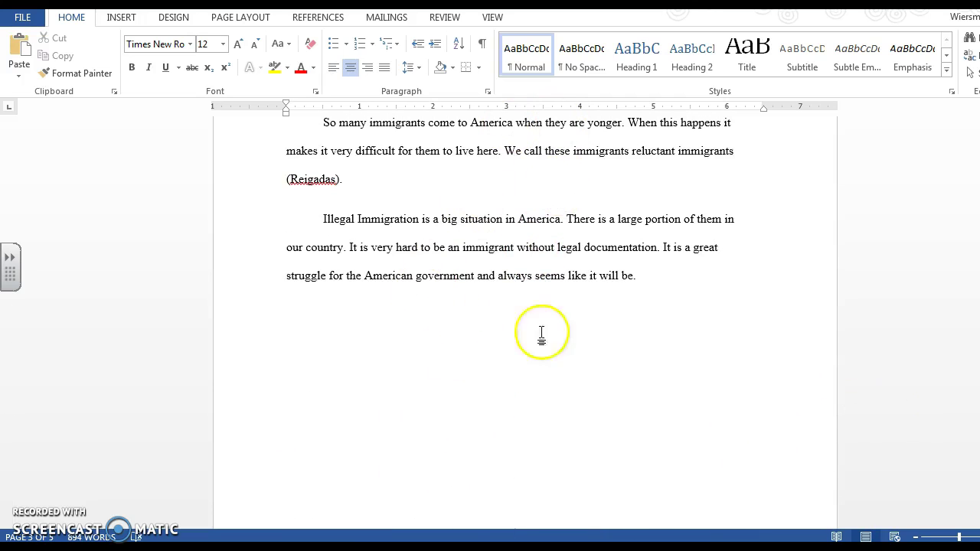
scroll(511, 296, down, 5)
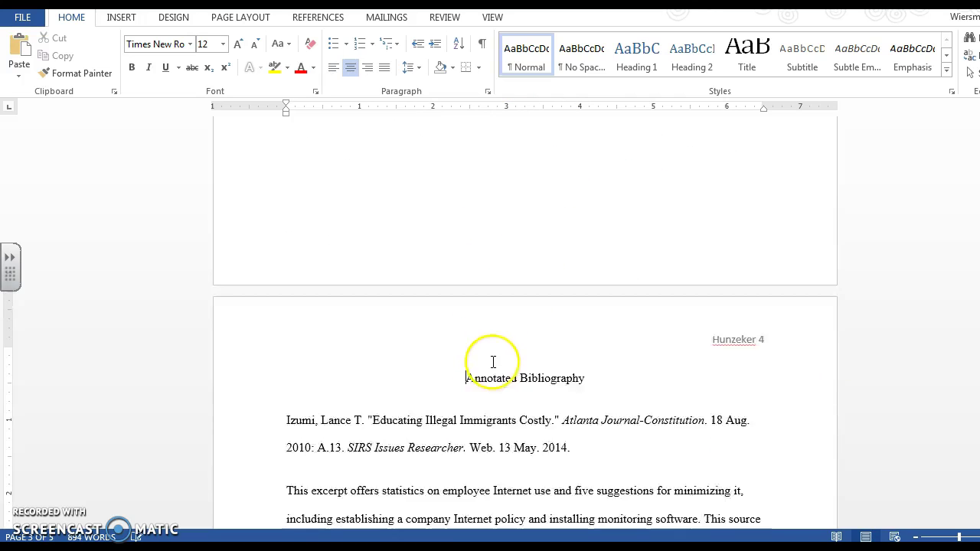
click(465, 354)
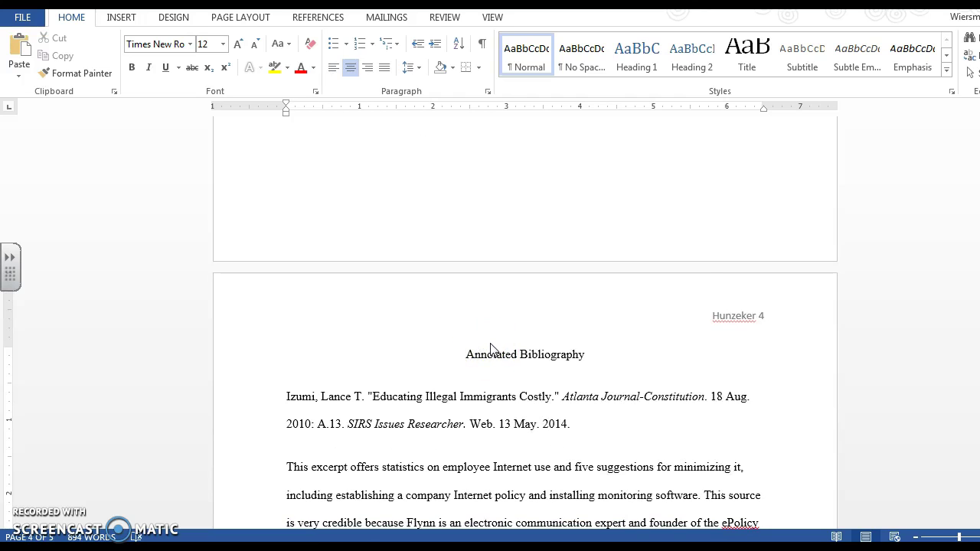
Give all citations and annotations below the Annotated Bibliography heading a 0.5-inch hanging indent
scroll(491, 348, down, 2)
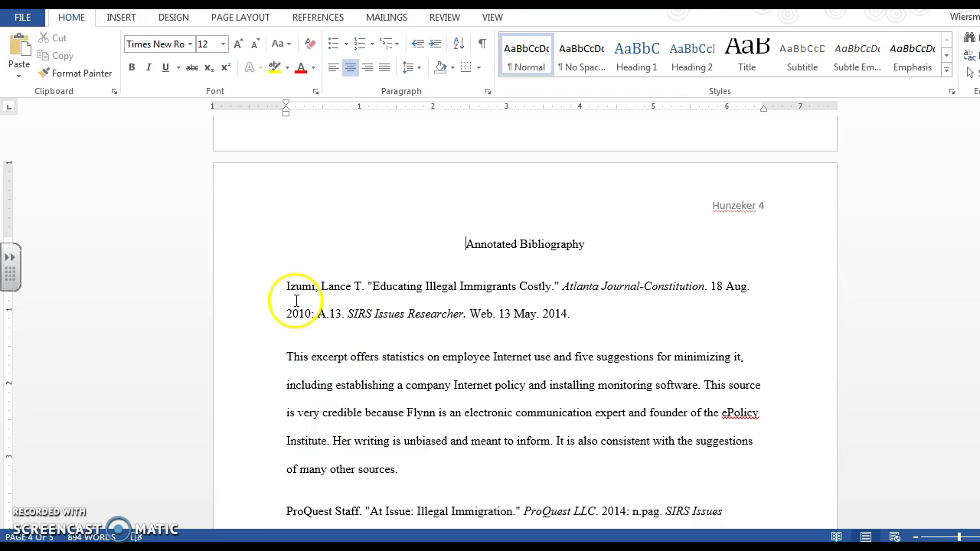
drag(286, 291, 394, 250)
scroll(429, 256, up, 8)
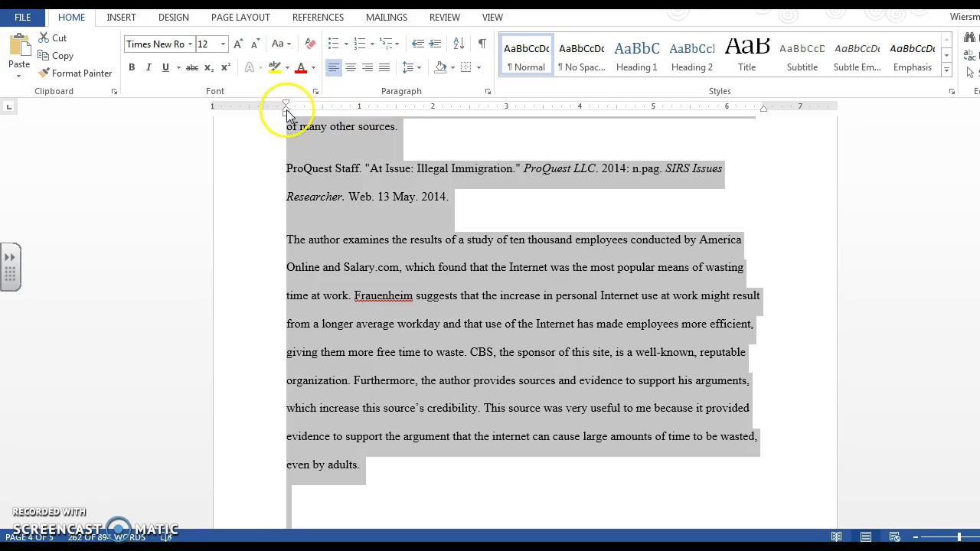
drag(286, 110, 324, 110)
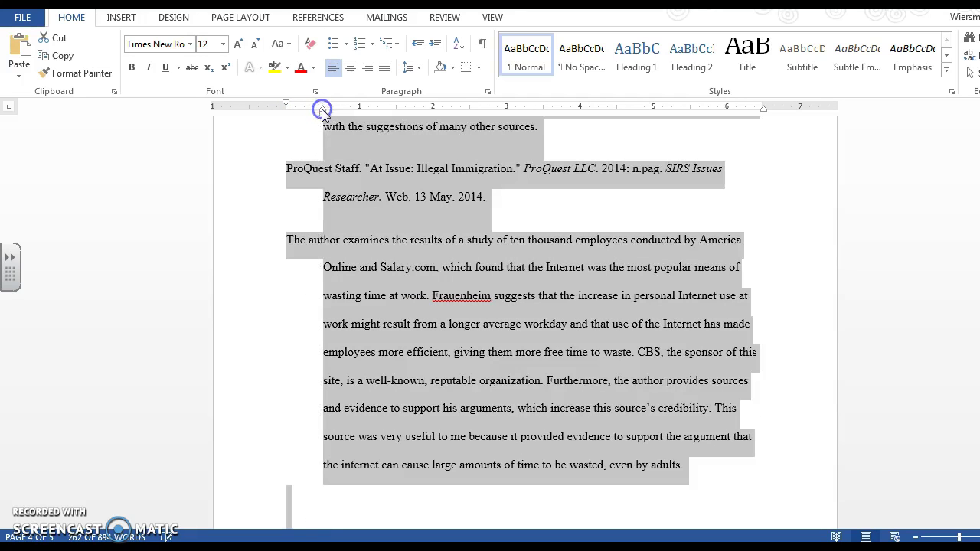
scroll(323, 212, up, 4)
scroll(323, 212, up, 3)
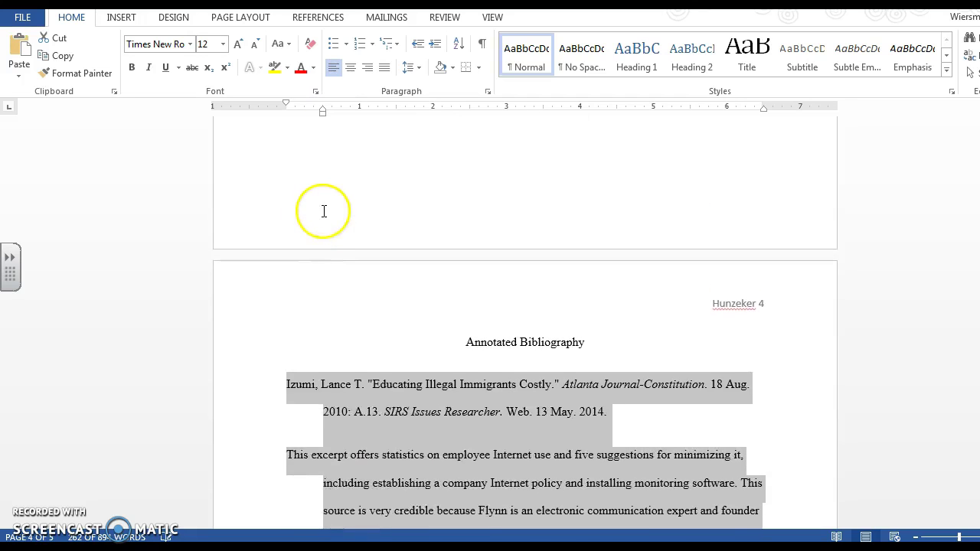
Rejoin the first source's annotation to its citation and break it onto a new line so every annotation line is indented
scroll(323, 212, down, 5)
click(287, 271)
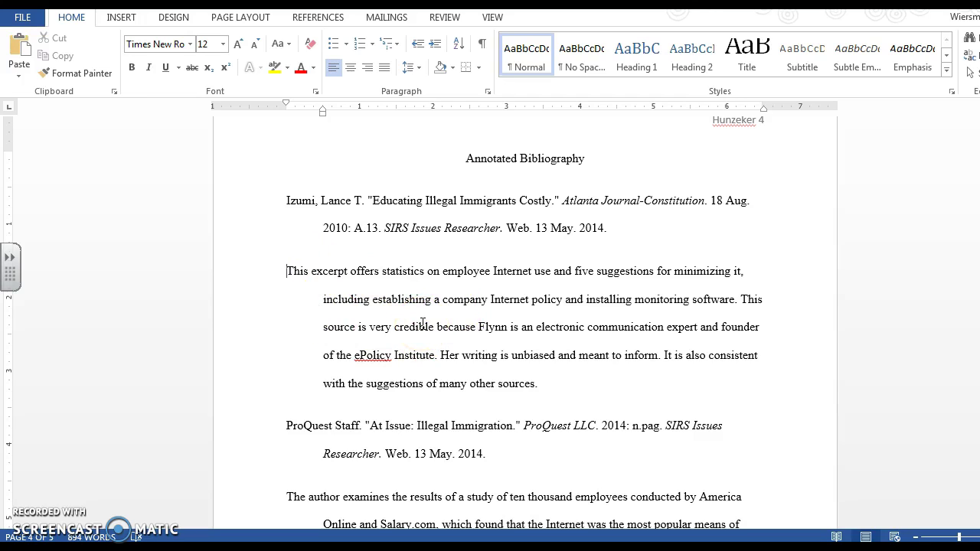
click(288, 270)
key(BackSpace)
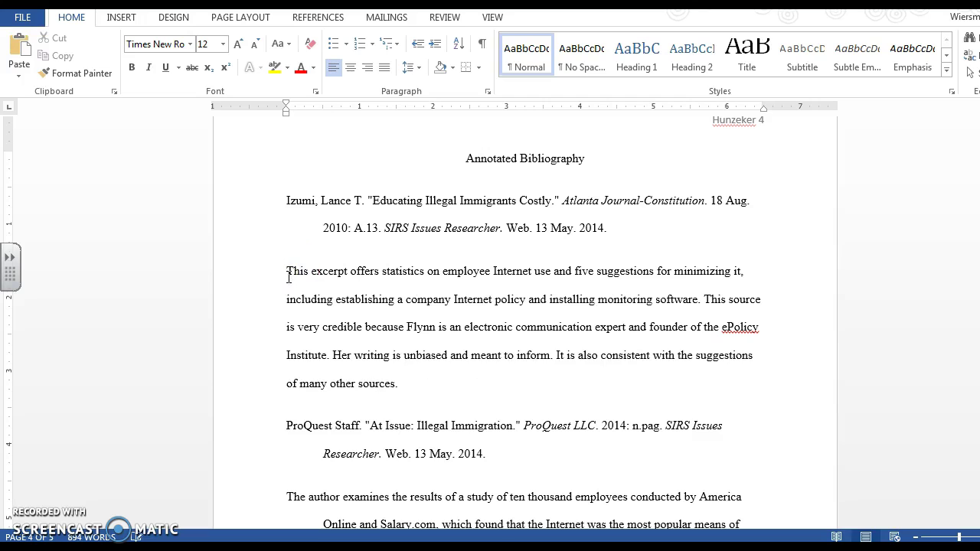
key(BackSpace)
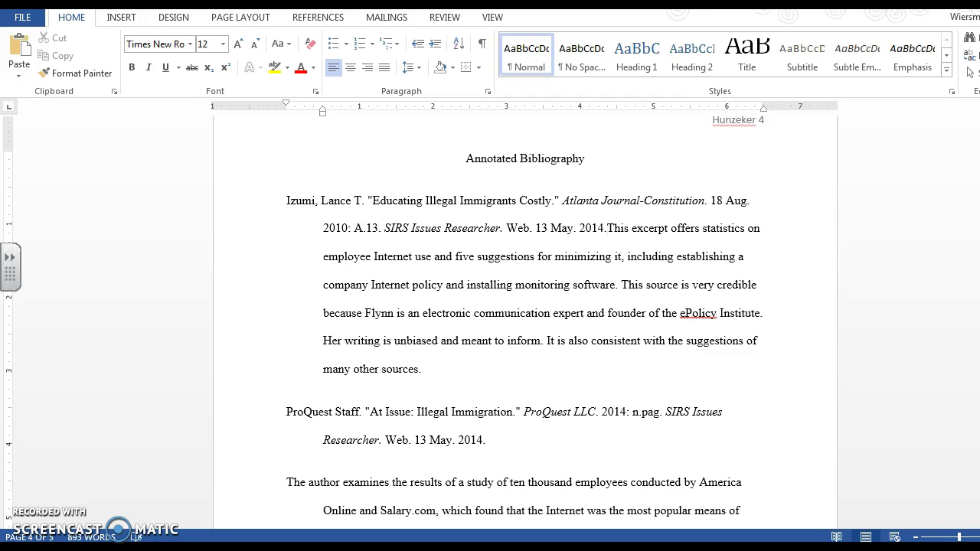
key(Return)
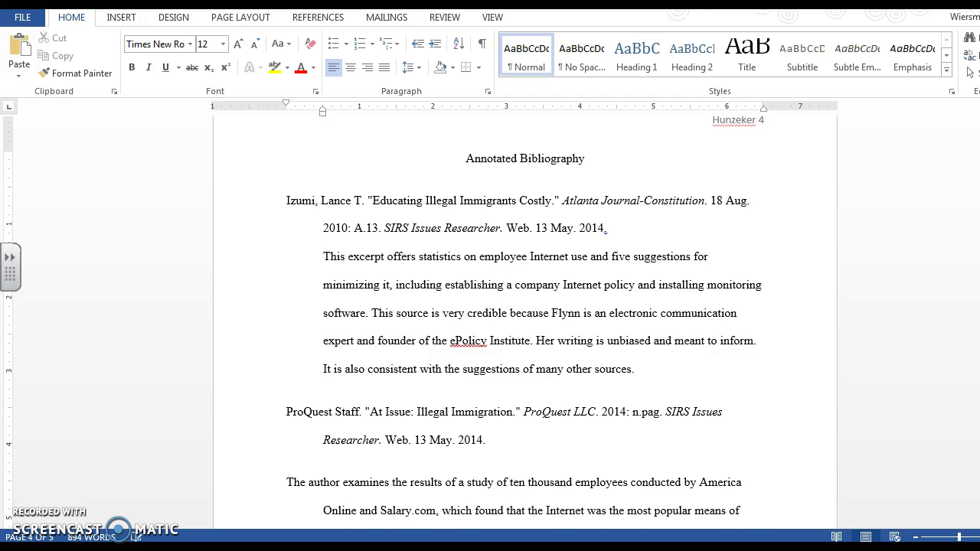
Place the ProQuest source's annotation on a new, fully indented line directly beneath its citation
scroll(262, 307, down, 1)
click(280, 414)
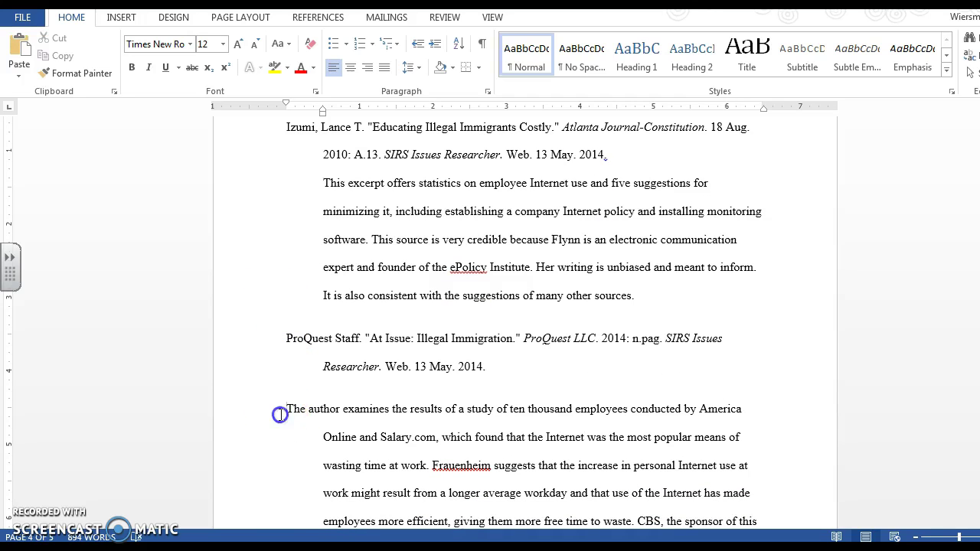
key(BackSpace)
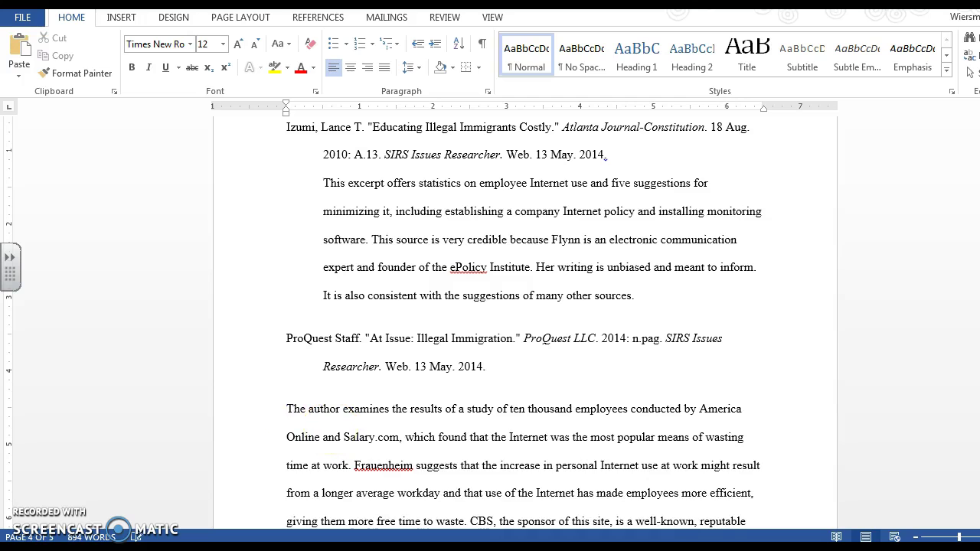
key(BackSpace)
key(Return)
scroll(395, 385, up, 2)
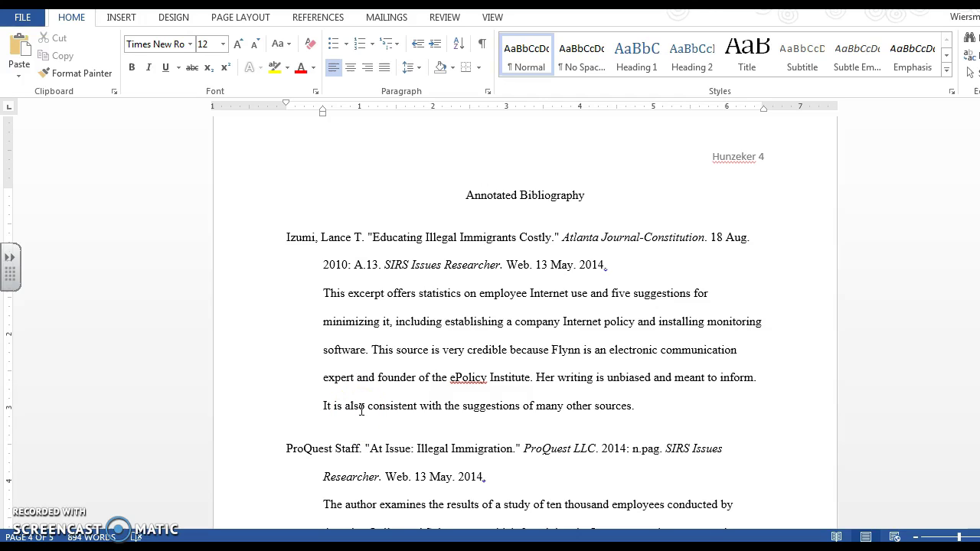
click(368, 399)
click(656, 416)
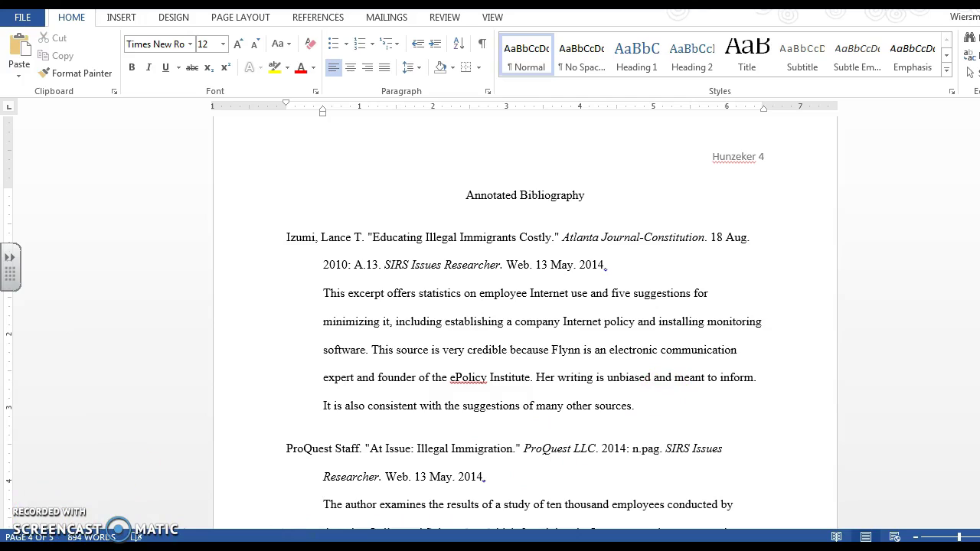